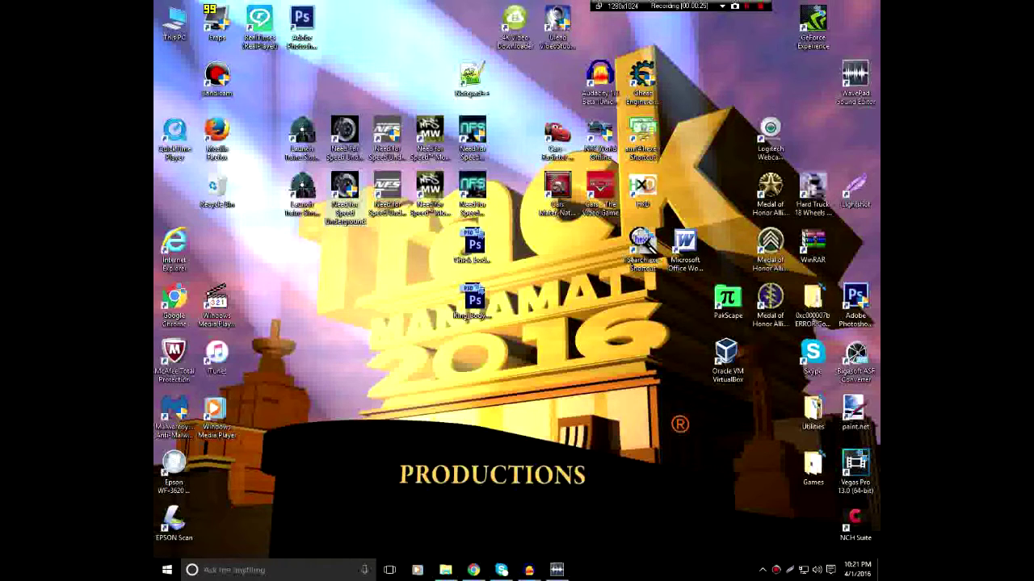
Open the nfsu_lan.0.9.9_gateway folder inside Utilities > NFS UG Server apps
{"action": "double_click", "coordinate": [812, 410]}
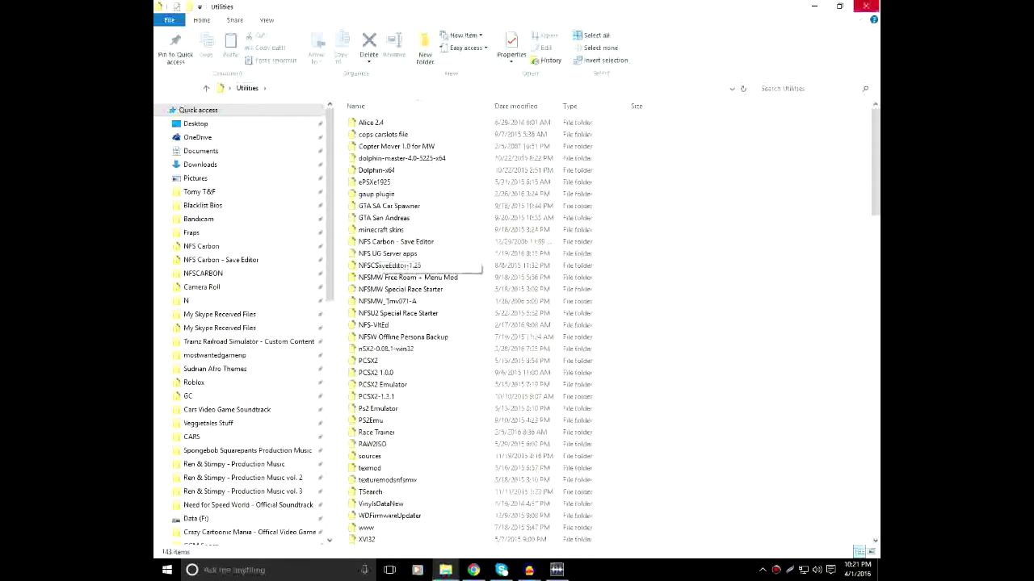
{"action": "left_click", "coordinate": [839, 6]}
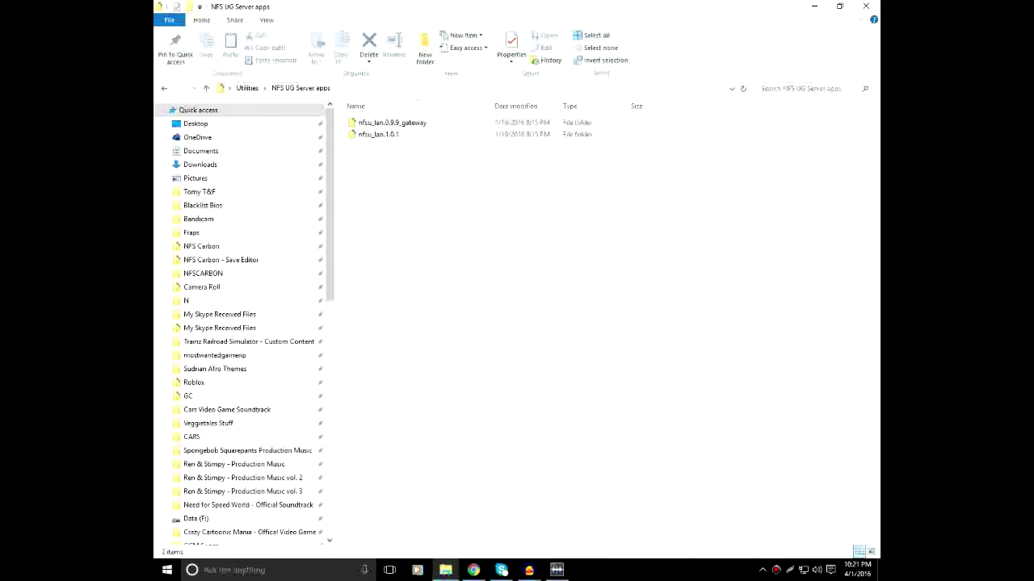
{"action": "left_click", "coordinate": [839, 5]}
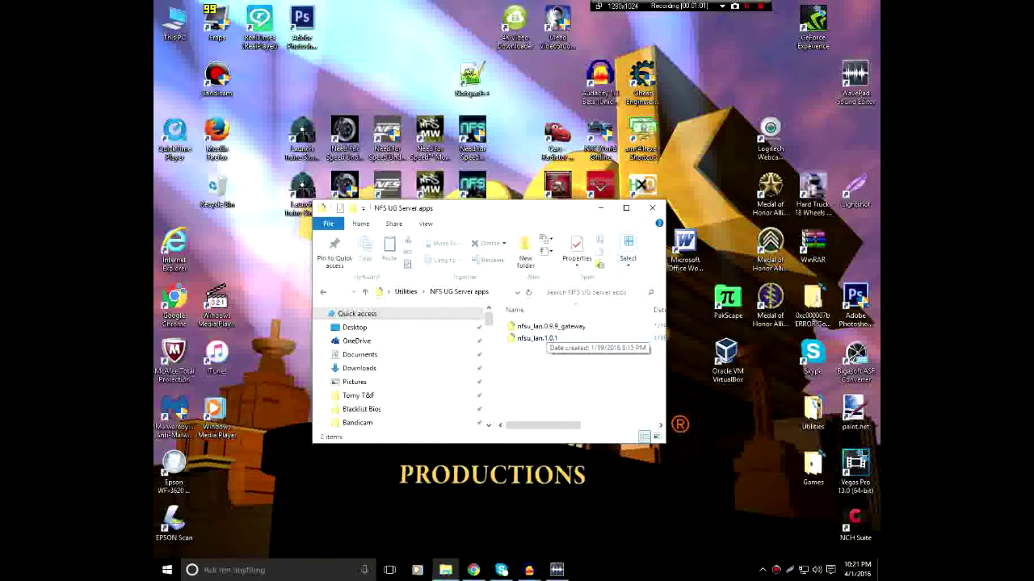
{"action": "left_click", "coordinate": [625, 207]}
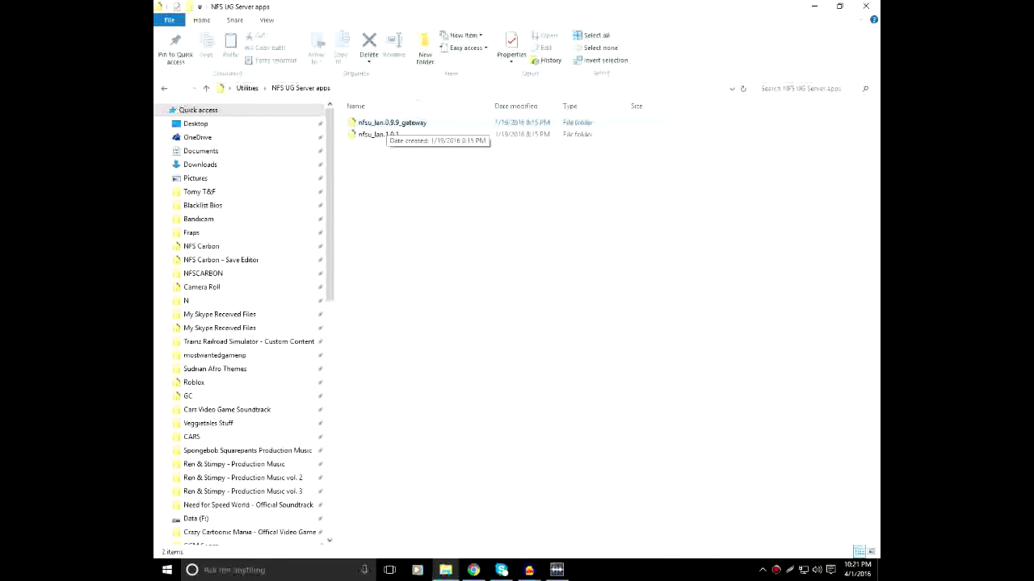
{"action": "double_click", "coordinate": [391, 122]}
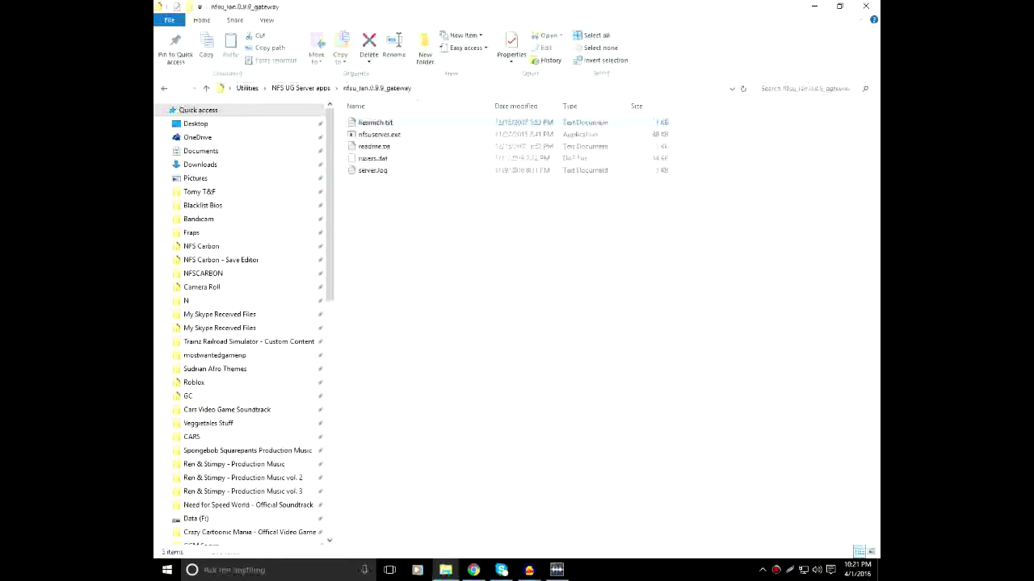
Run nfsuserver.exe, allow it through the firewall on private networks, and minimize its console window
{"action": "double_click", "coordinate": [378, 134]}
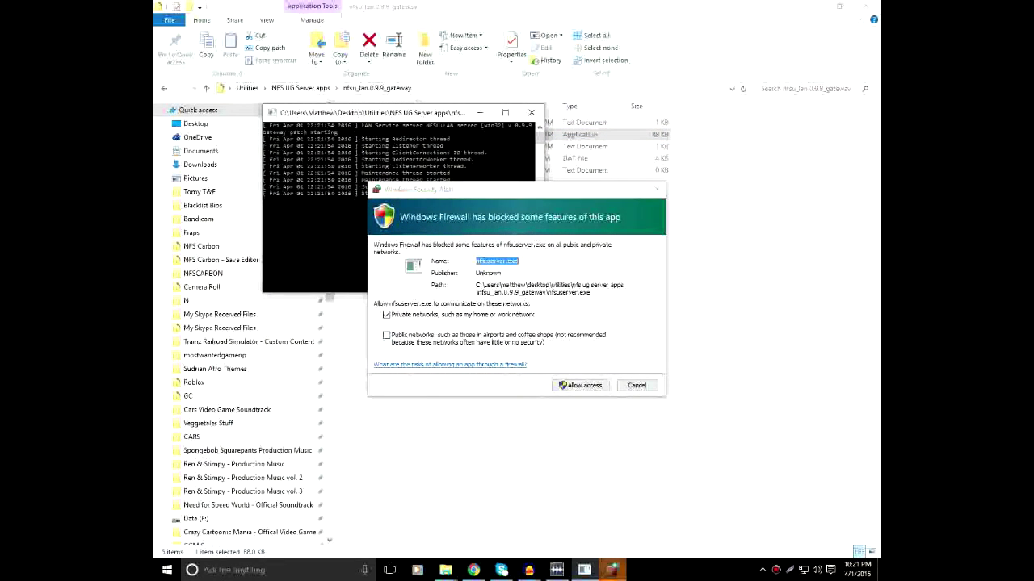
{"action": "left_click", "coordinate": [580, 385]}
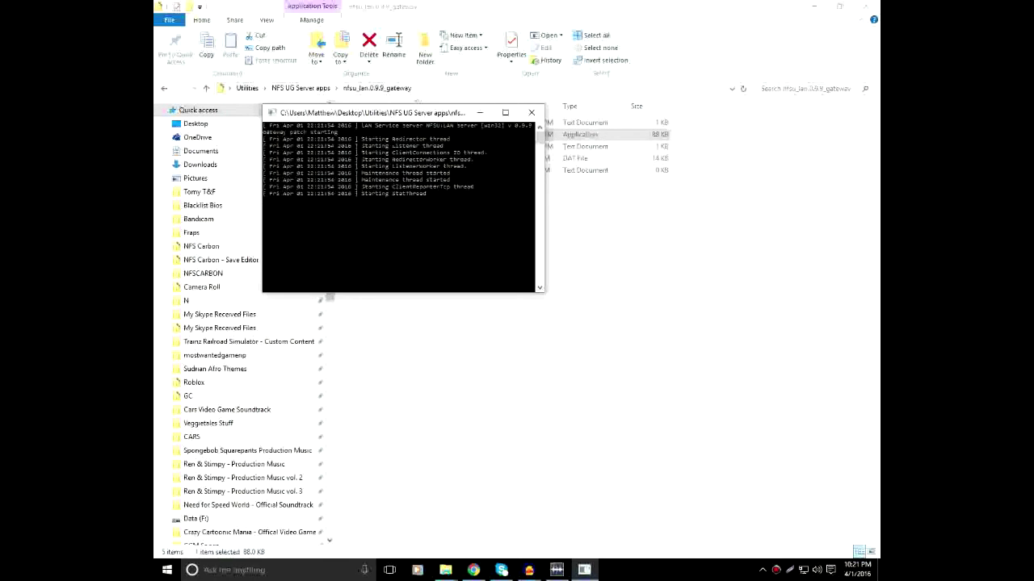
{"action": "left_click_drag", "start_coordinate": [372, 112], "coordinate": [465, 195]}
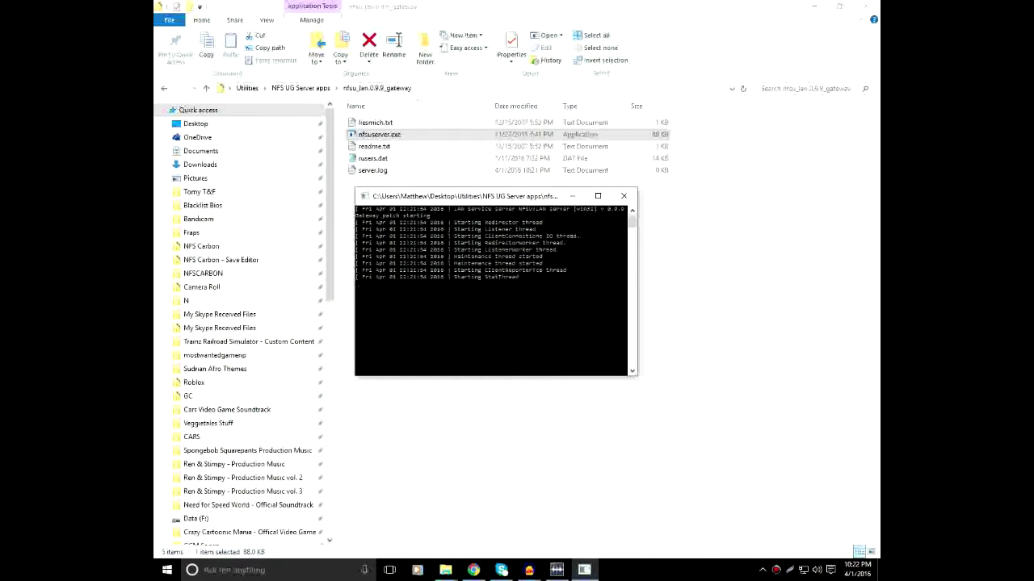
{"action": "left_click", "coordinate": [571, 196]}
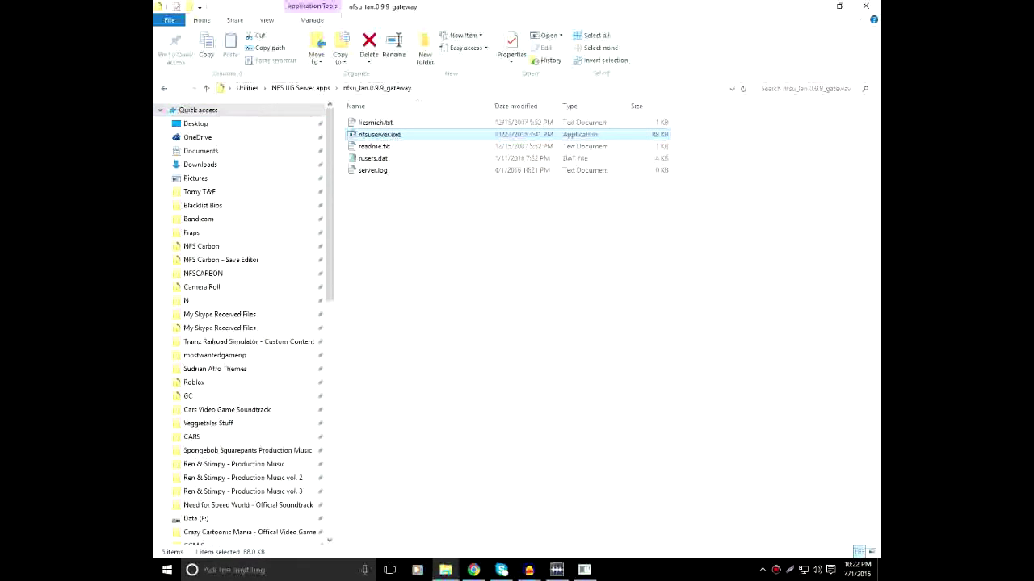
Launch nfsuclient.exe from the nfsu_lan.1.0.1 folder and allow it through the firewall on private networks
{"action": "key", "text": "BackSpace"}
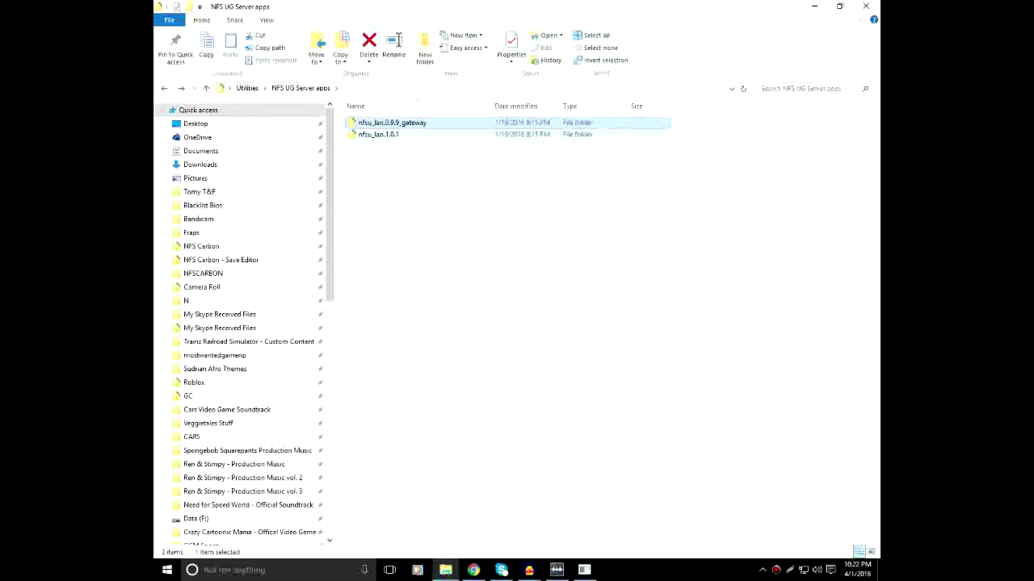
{"action": "double_click", "coordinate": [379, 134]}
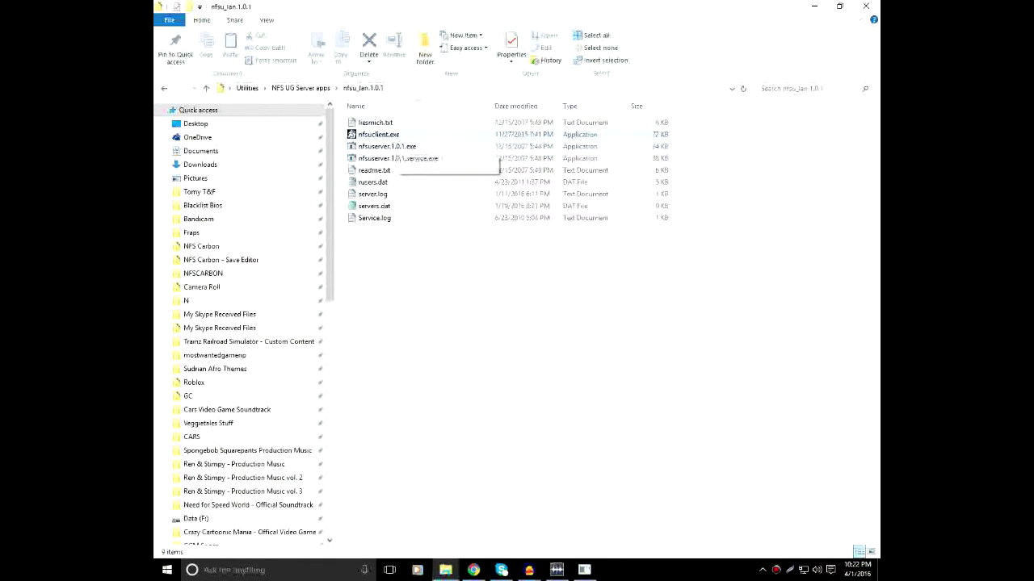
{"action": "double_click", "coordinate": [379, 134]}
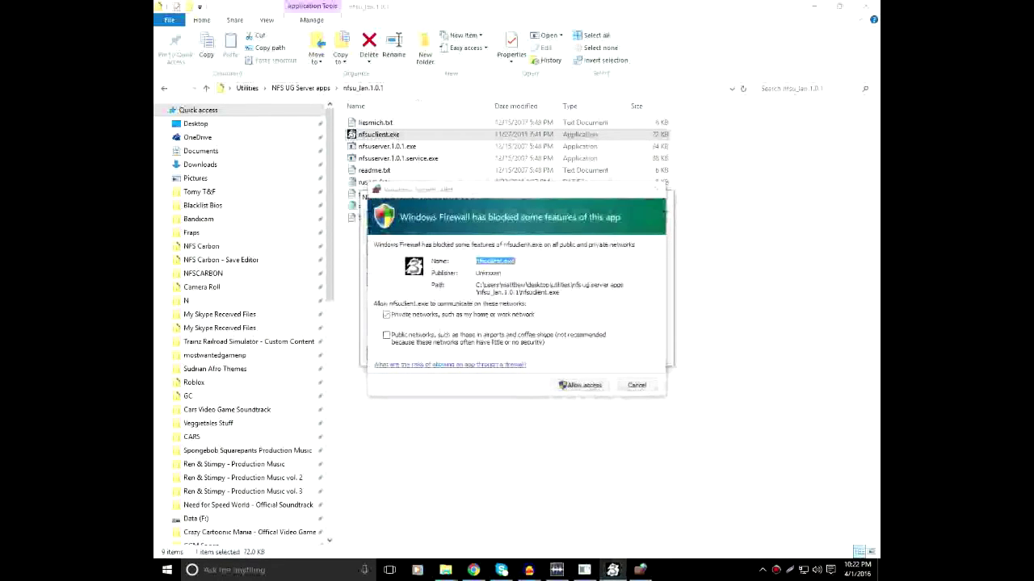
{"action": "key", "text": "Return"}
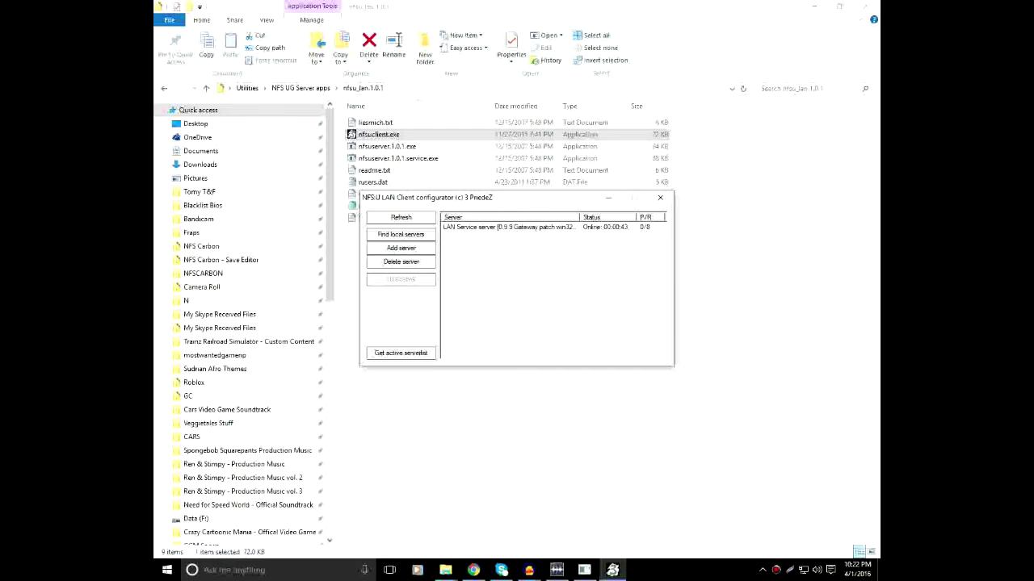
Set the LAN client configurator to use the listed LAN Service server, and minimize the folder window
{"action": "left_click", "coordinate": [508, 226]}
{"action": "left_click", "coordinate": [509, 227]}
{"action": "left_click", "coordinate": [509, 227]}
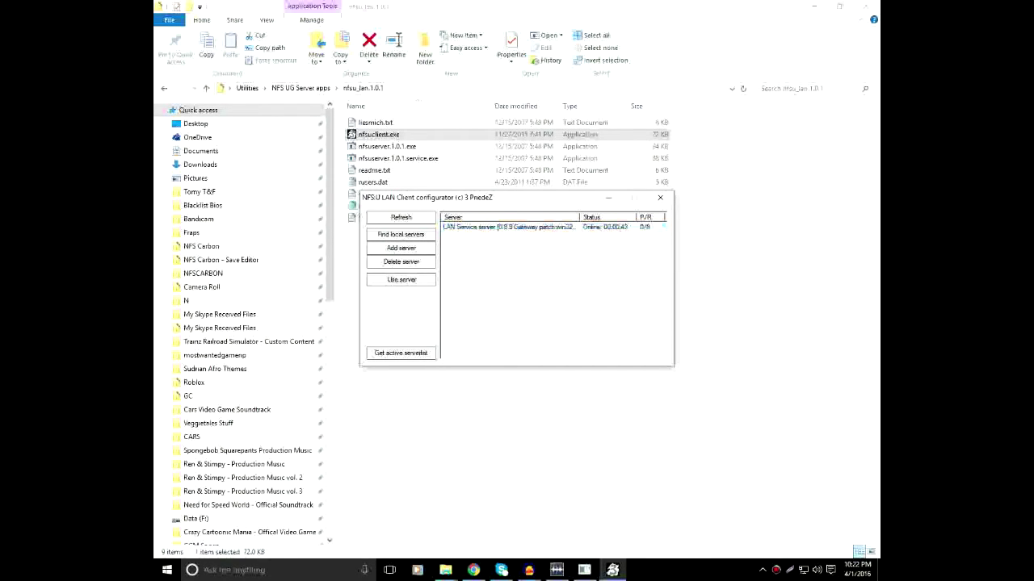
{"action": "left_click", "coordinate": [509, 227]}
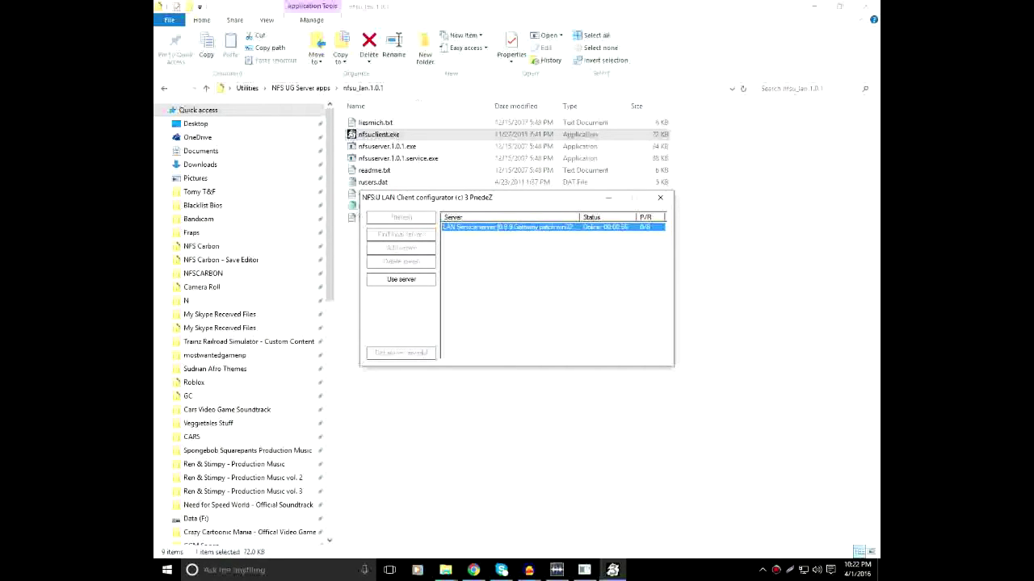
{"action": "key", "text": "Return"}
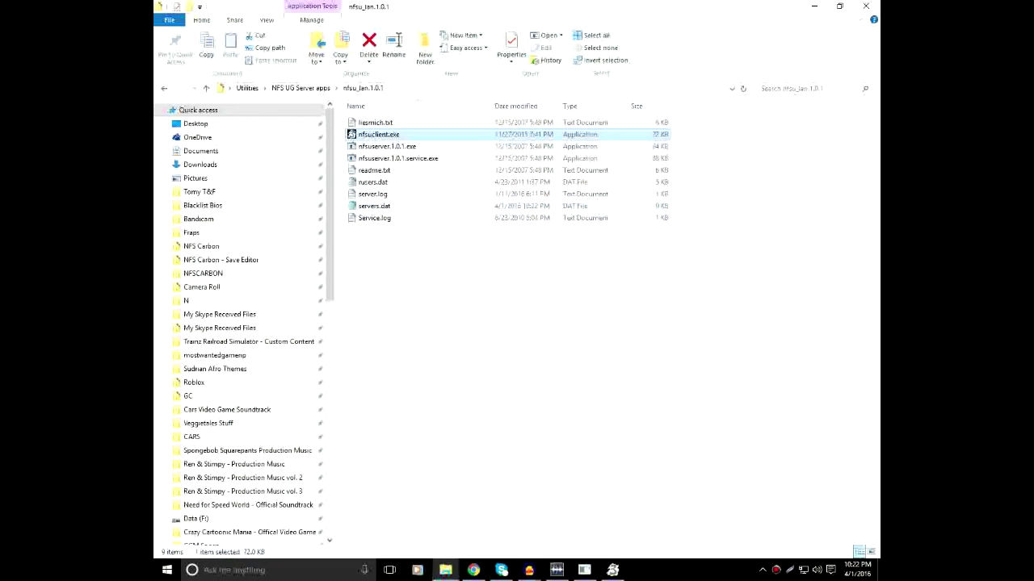
{"action": "left_click", "coordinate": [814, 6]}
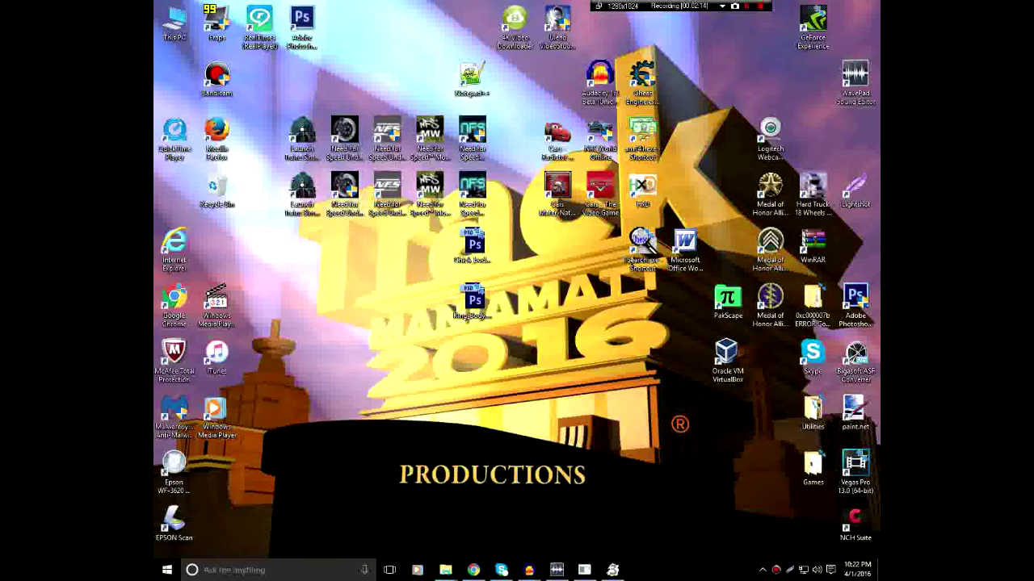
Open the compatibility settings in the properties of the Need for Speed Underground desktop shortcut
{"action": "right_click", "coordinate": [331, 184]}
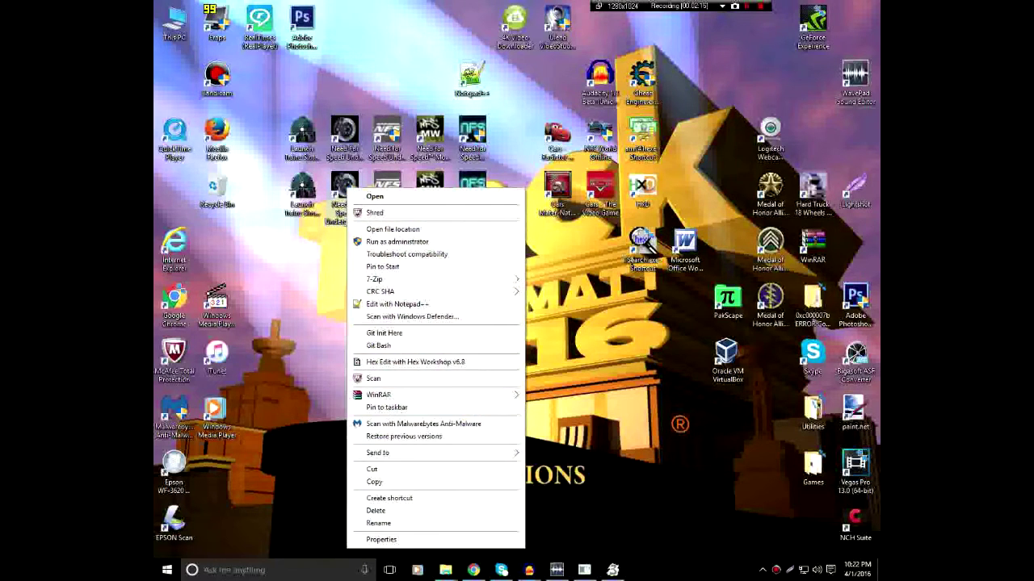
{"action": "key", "text": "Escape"}
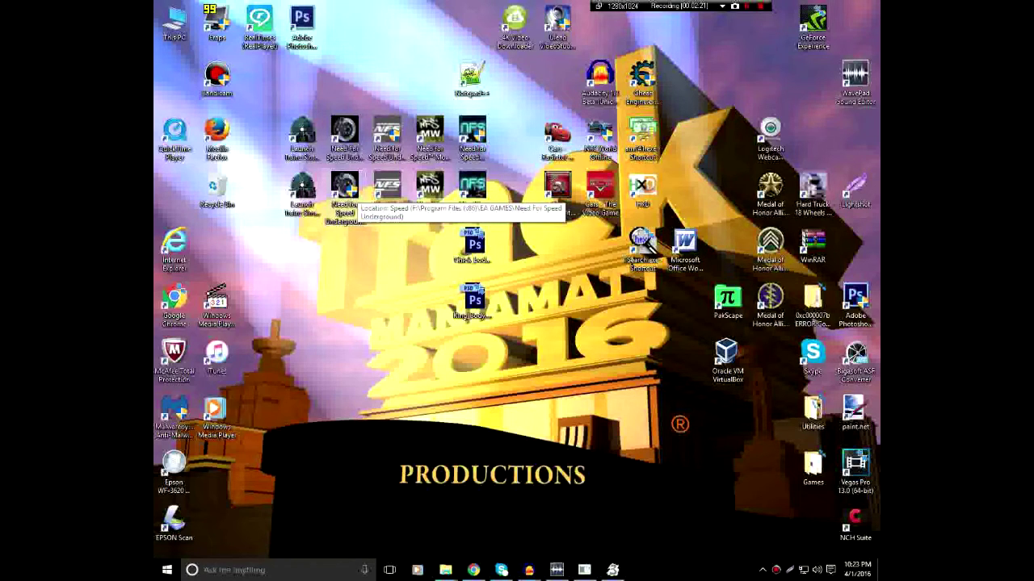
{"action": "right_click", "coordinate": [344, 182]}
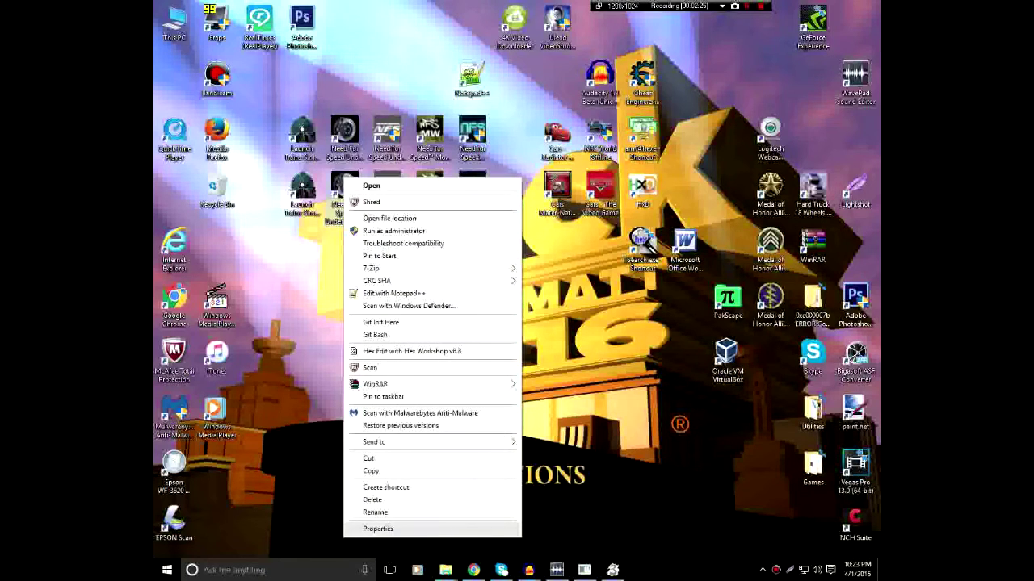
{"action": "left_click", "coordinate": [377, 528]}
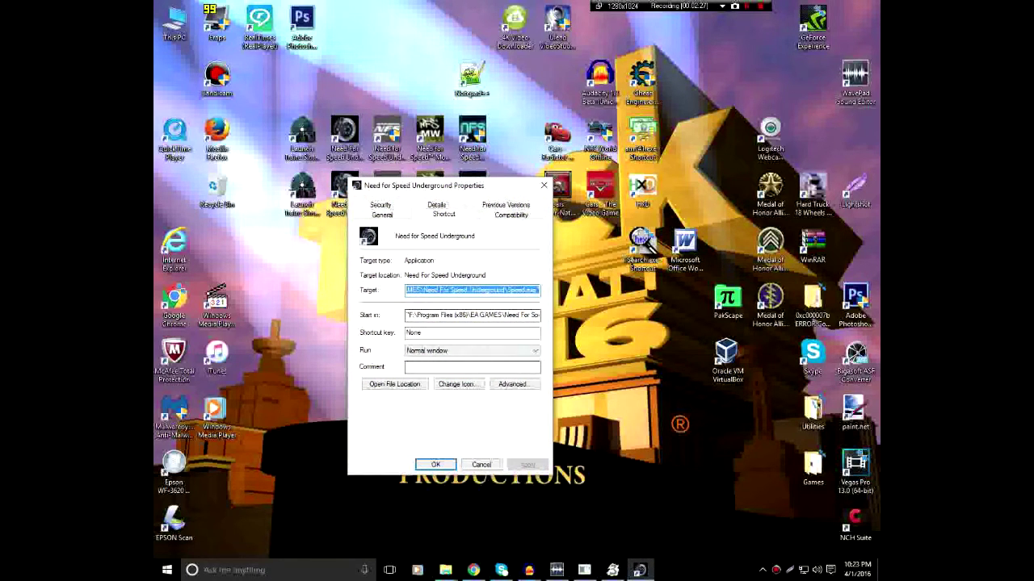
{"action": "left_click", "coordinate": [510, 214]}
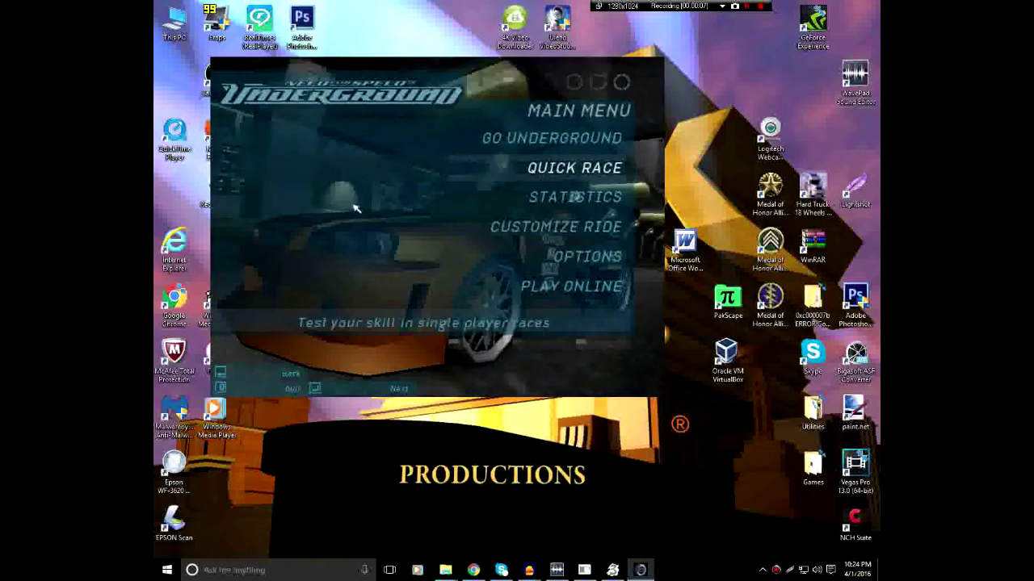
Enter the Play Online mode from the game's main menu
{"action": "key", "text": "Up"}
{"action": "key", "text": "Down"}
{"action": "key", "text": "Down"}
{"action": "key", "text": "Down"}
{"action": "key", "text": "Down"}
{"action": "key", "text": "Down"}
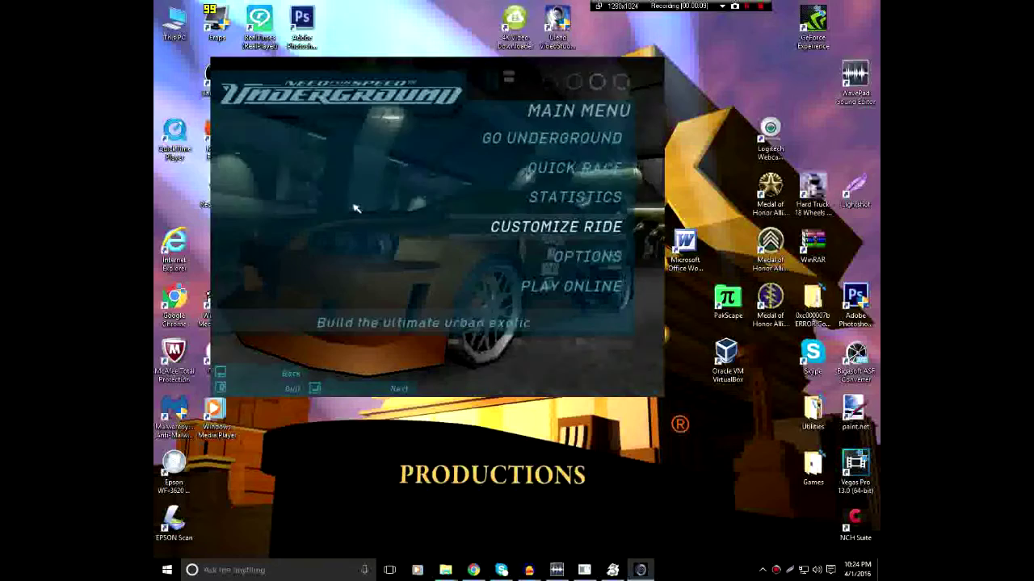
{"action": "key", "text": "Return"}
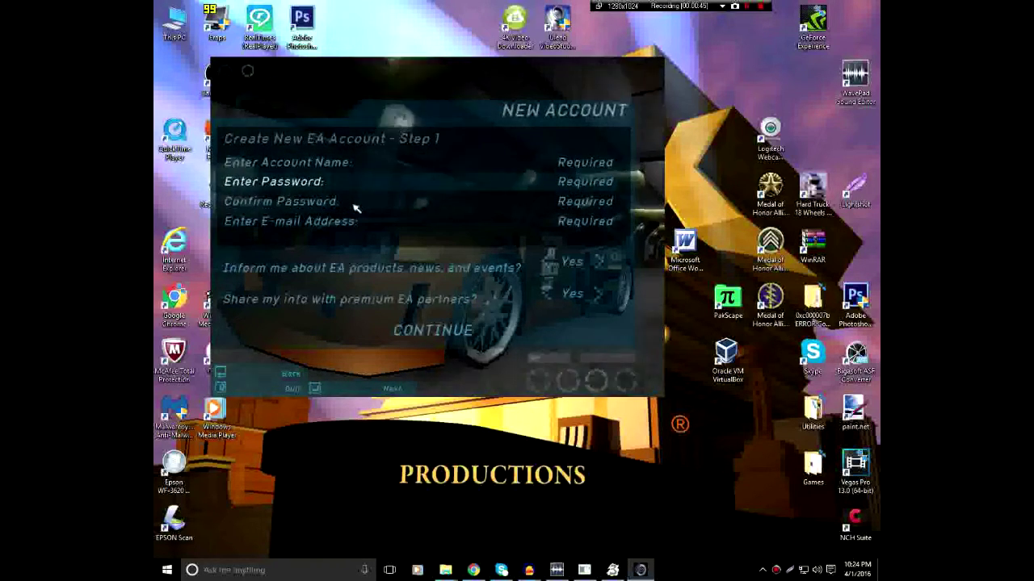
Set EA news and partner info sharing to No on the new account form, and leave the form without creating an account
{"action": "key", "text": "Down"}
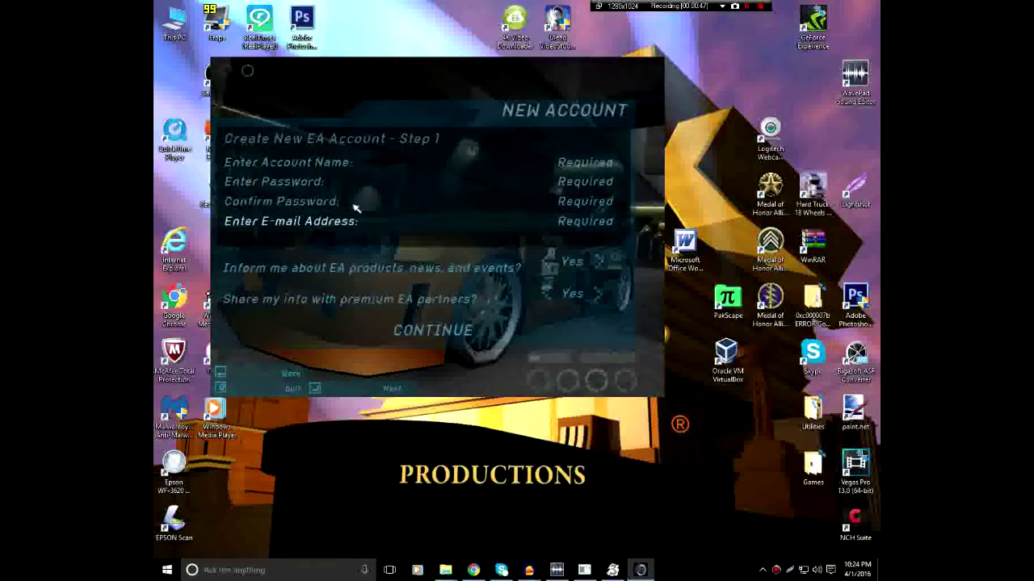
{"action": "key", "text": "Down"}
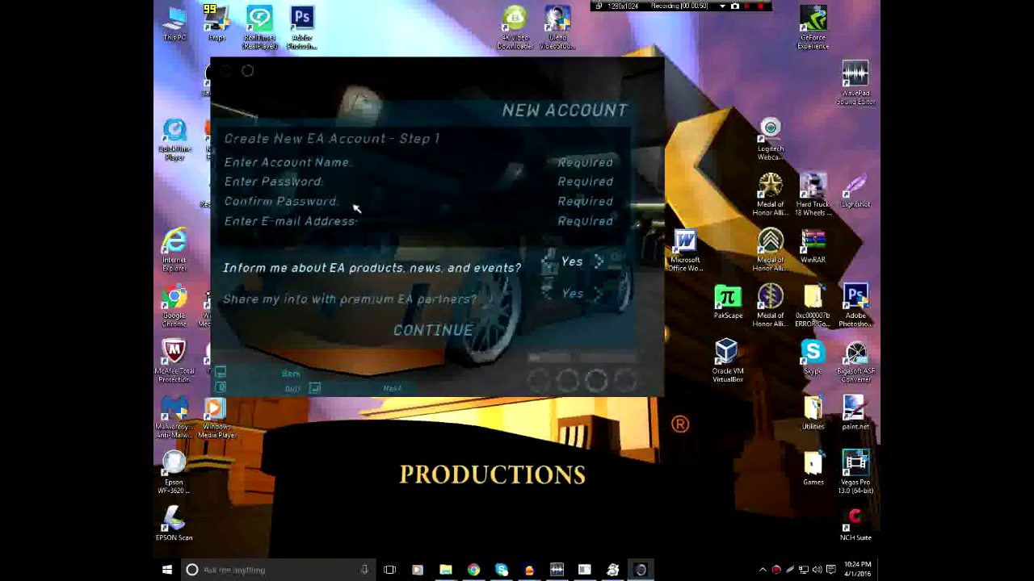
{"action": "key", "text": "Left"}
{"action": "key", "text": "Down"}
{"action": "key", "text": "Left"}
{"action": "key", "text": "Down"}
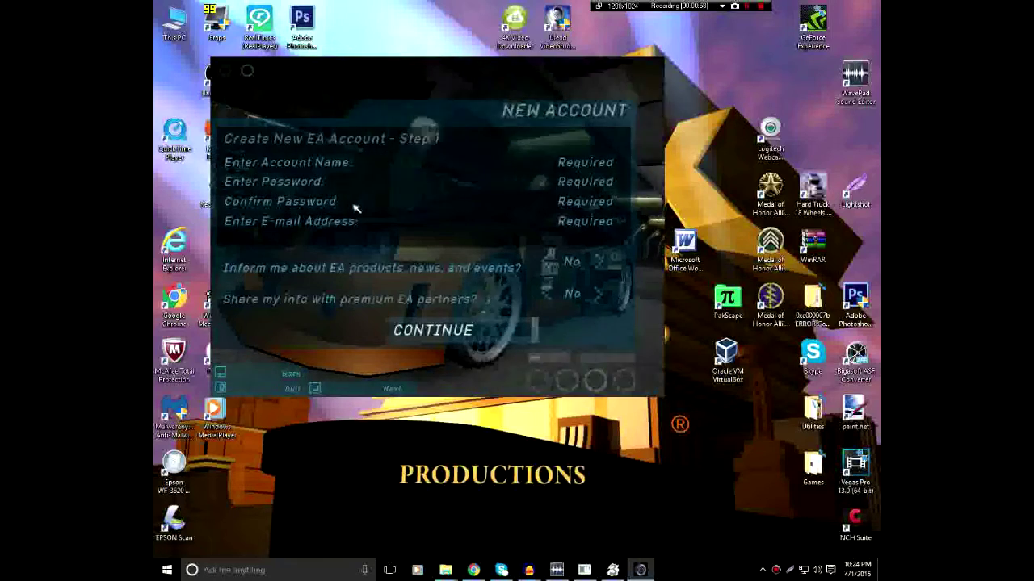
{"action": "key", "text": "Escape"}
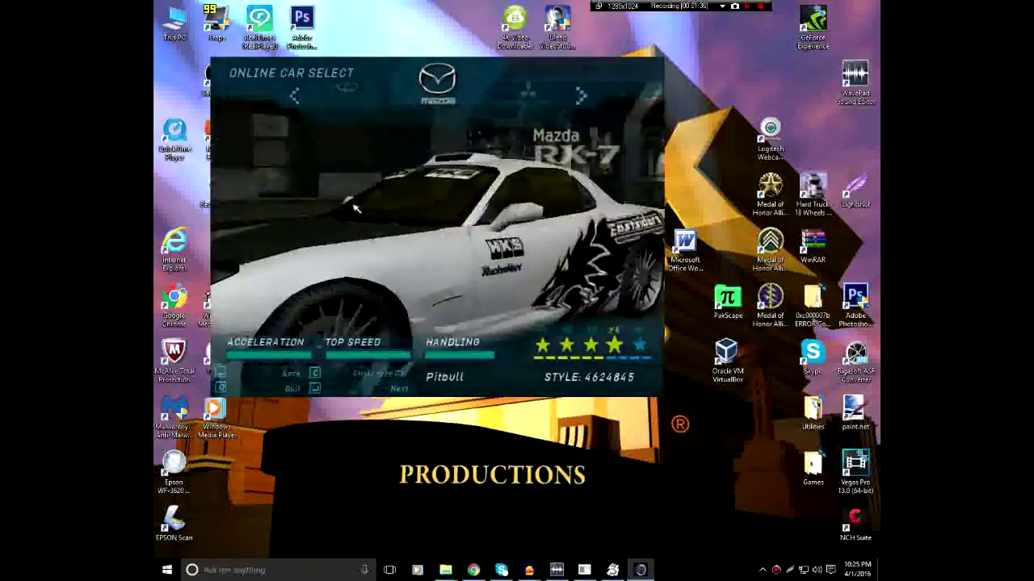
Choose the Mazda RX-7 as the car for online games and confirm the choice
{"action": "key", "text": "Return"}
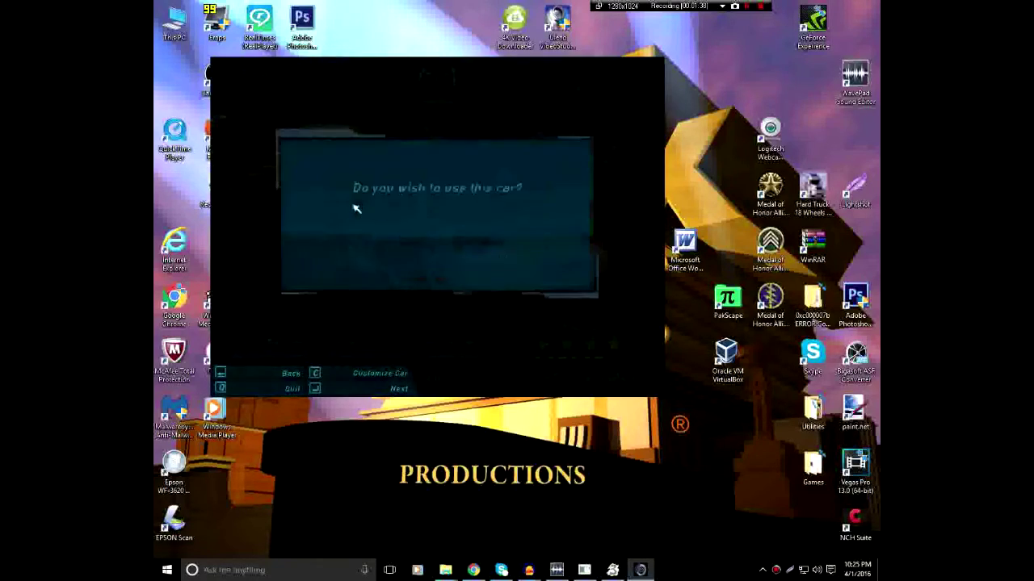
{"action": "key", "text": "Return"}
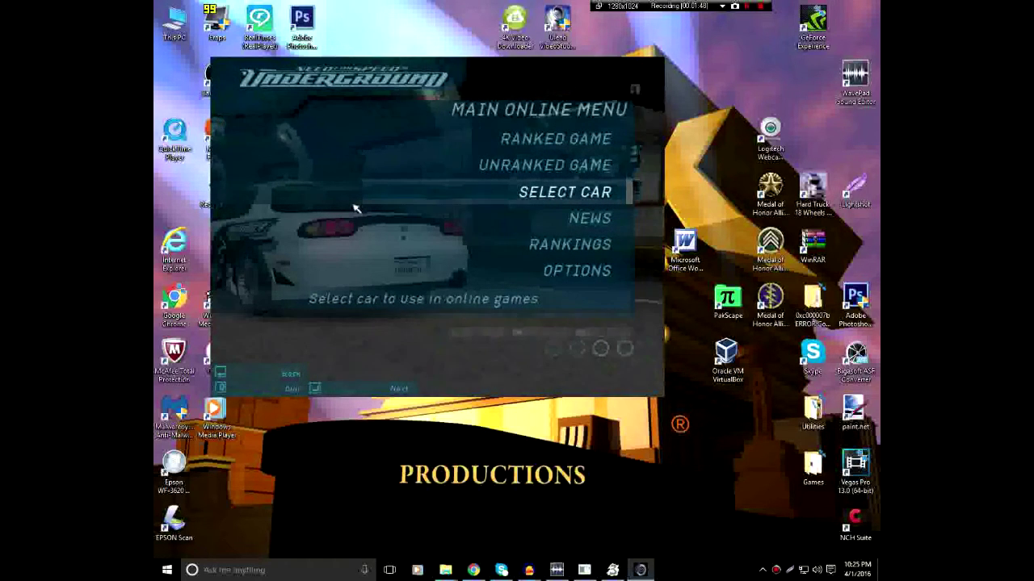
Open the online rankings from the main online menu
{"action": "key", "text": "Down"}
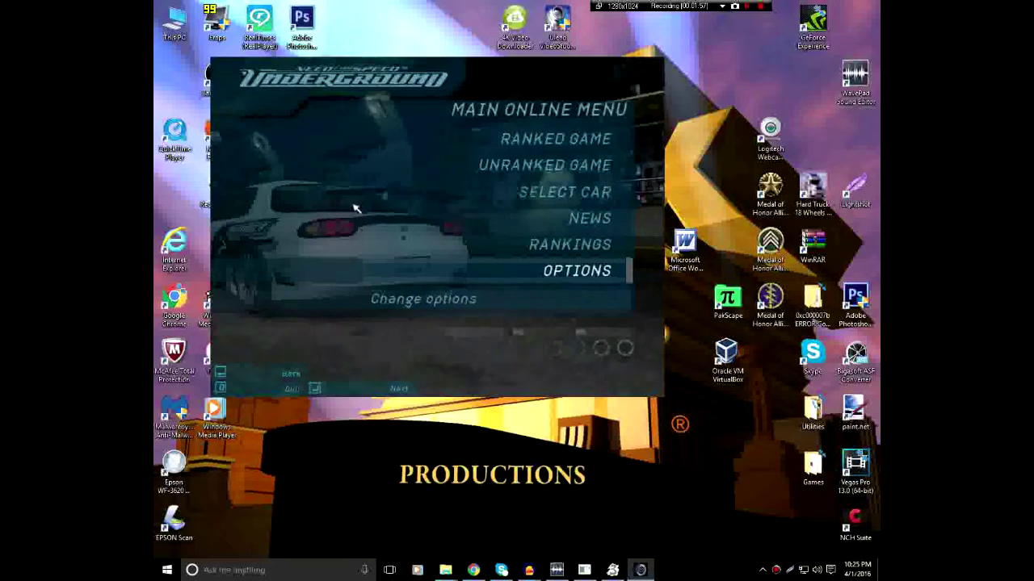
{"action": "key", "text": "Up"}
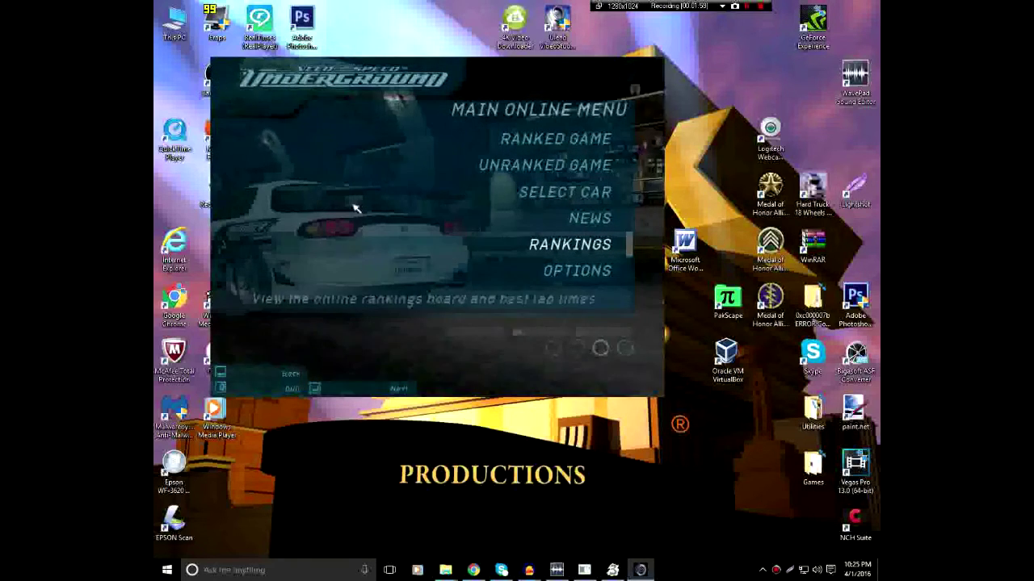
{"action": "key", "text": "Return"}
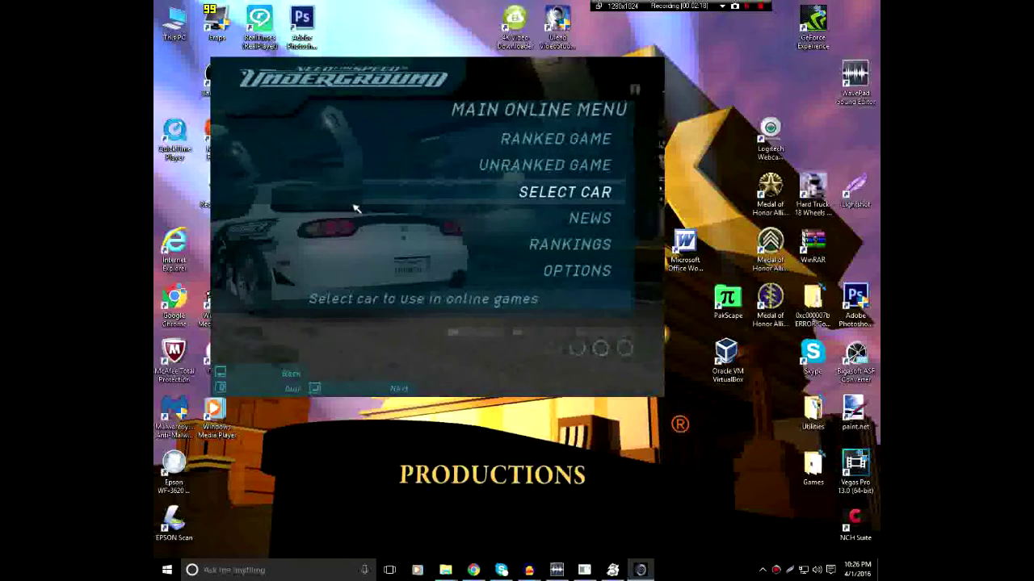
Start an online game from the main online menu to reach the Circuit room list in Game Mode Select
{"action": "key", "text": "Return"}
{"action": "key", "text": "Return"}
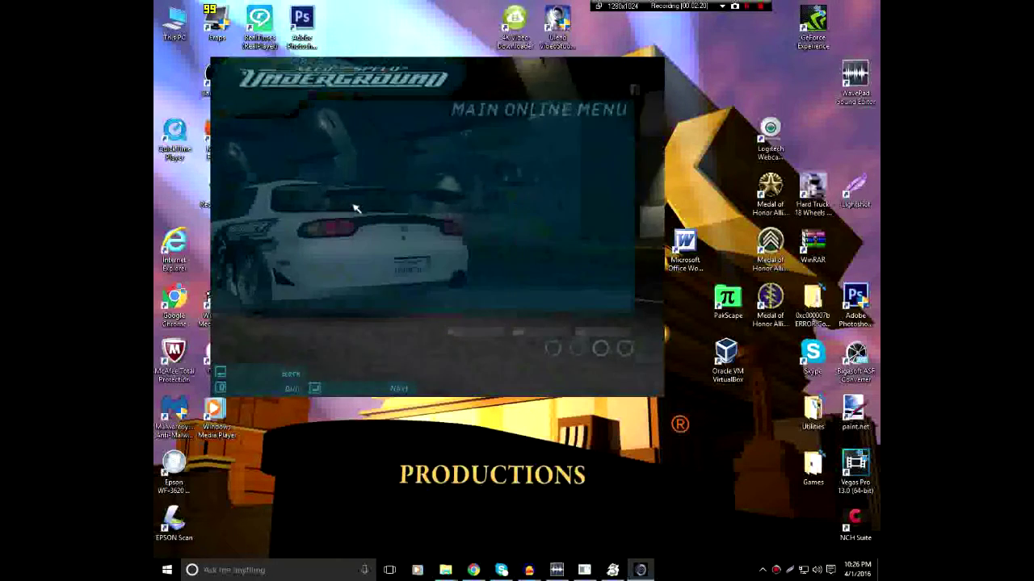
{"action": "key", "text": "Return"}
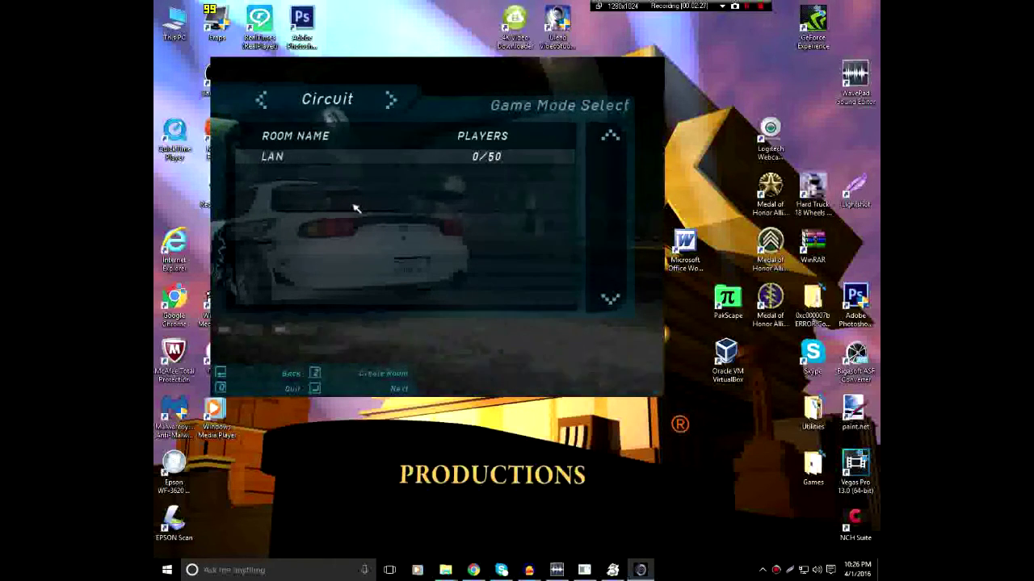
Look through the Sprint and Drag room lists in Game Mode Select
{"action": "key", "text": "Right"}
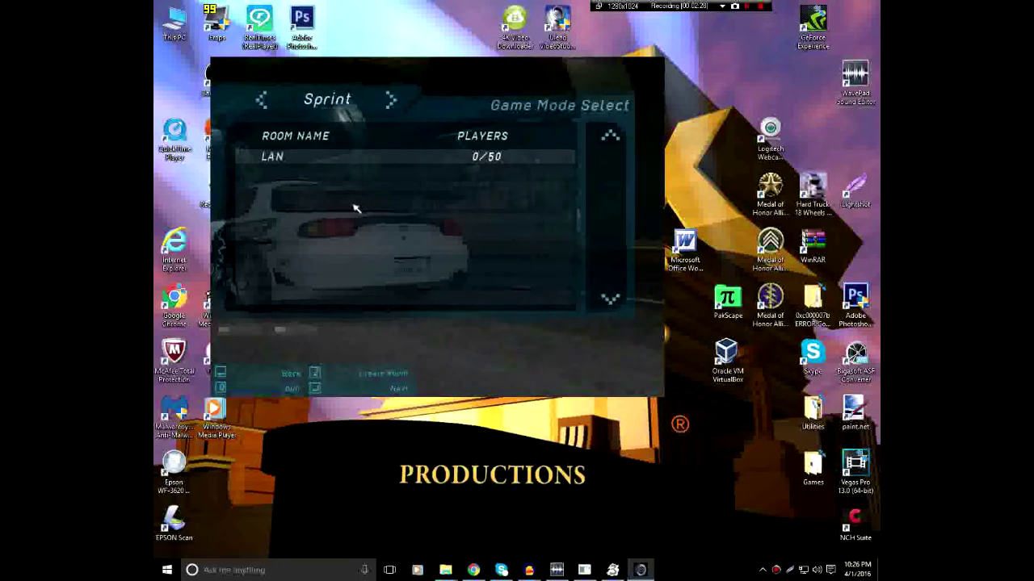
{"action": "key", "text": "Right"}
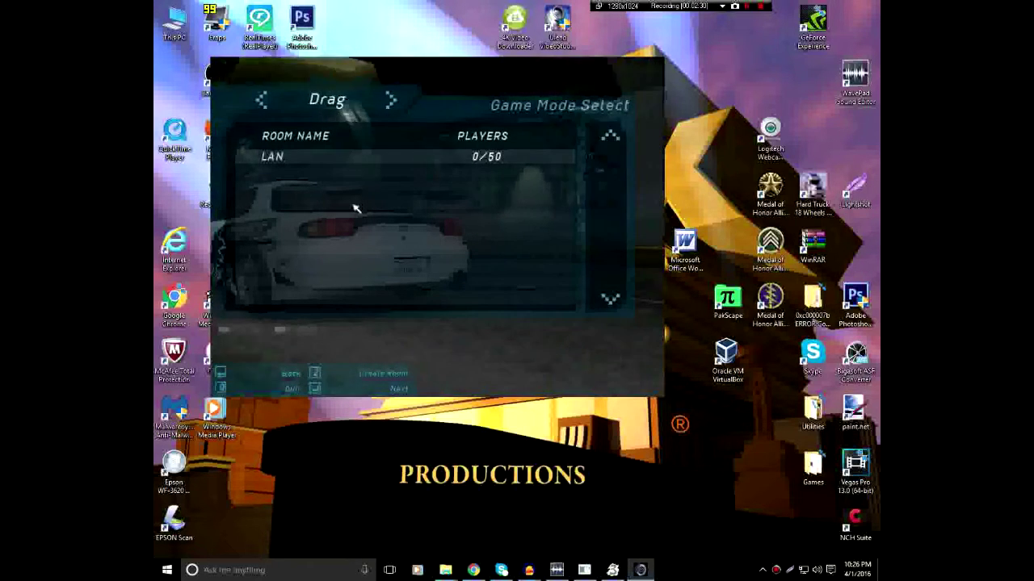
{"action": "key", "text": "Left"}
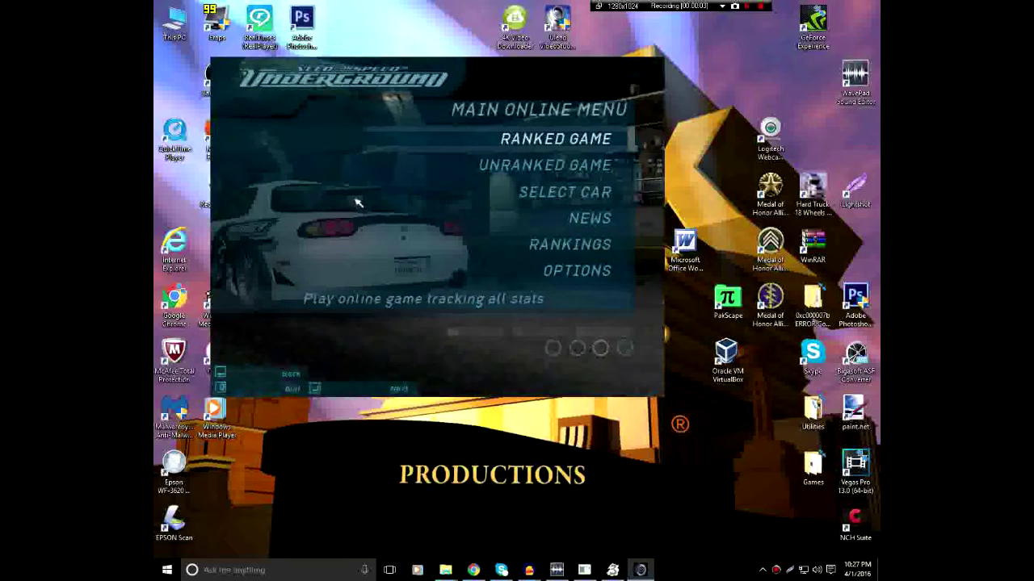
Reopen Game Mode Select from the main online menu and cycle through the race modes back to Circuit
{"action": "key", "text": "Return"}
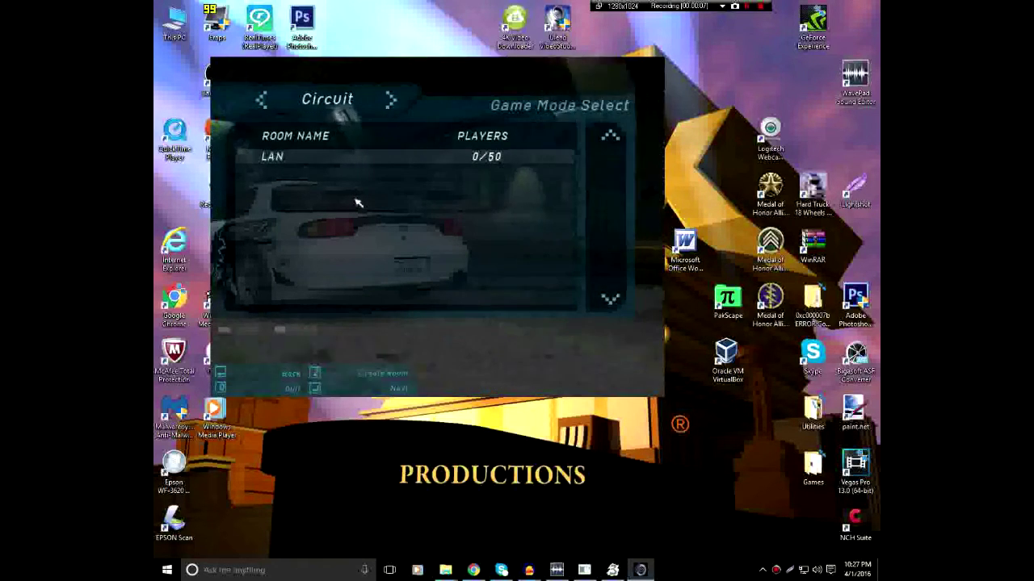
{"action": "key", "text": "Right"}
{"action": "key", "text": "Right"}
{"action": "key", "text": "Right"}
{"action": "key", "text": "Right"}
{"action": "key", "text": "Right"}
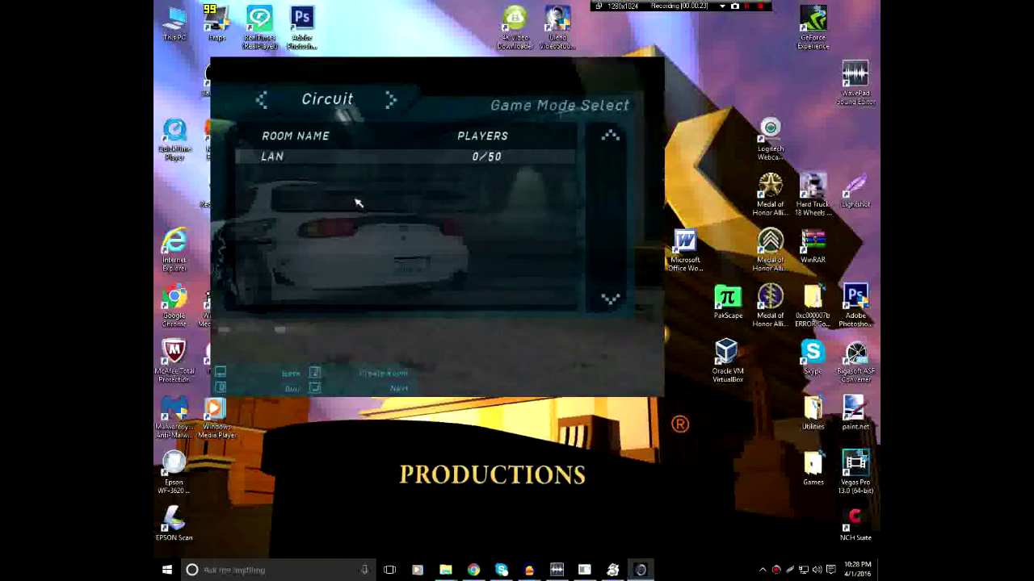
{"action": "key", "text": "Right"}
{"action": "key", "text": "Left"}
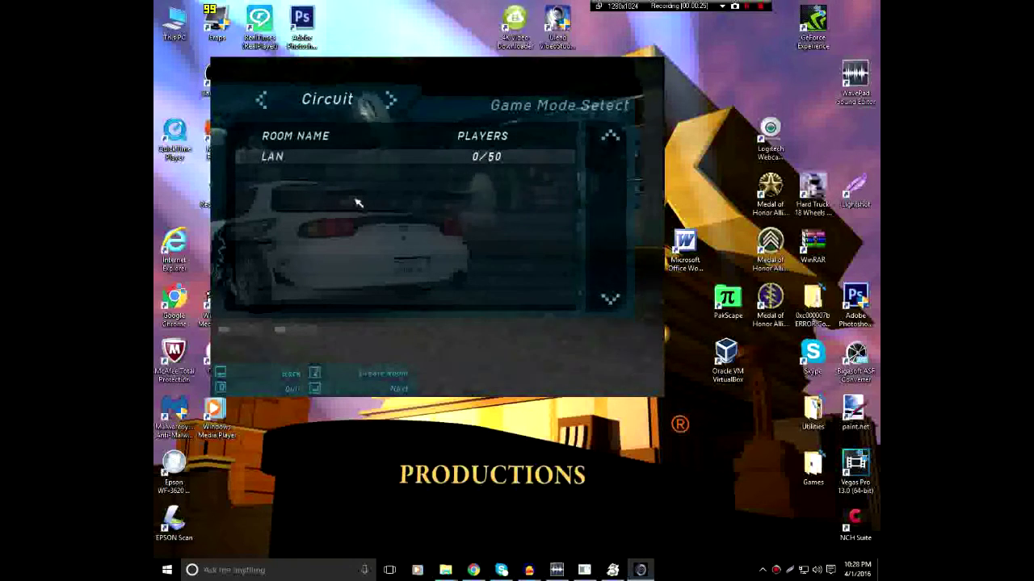
Enter an own Circuit room for an unranked game and start a new 4 player game from the Created Games List
{"action": "key", "text": "Return"}
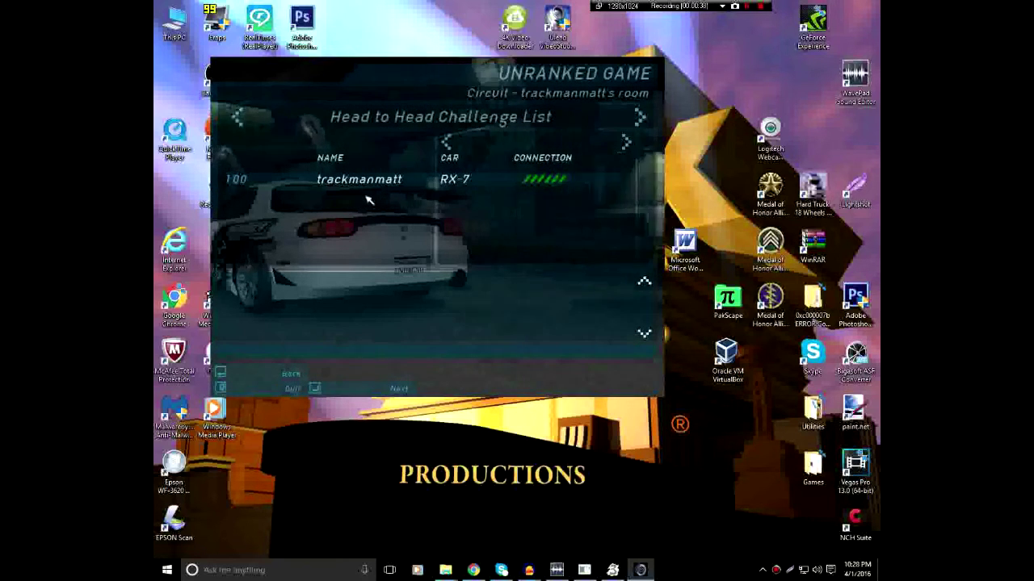
{"action": "key", "text": "Right"}
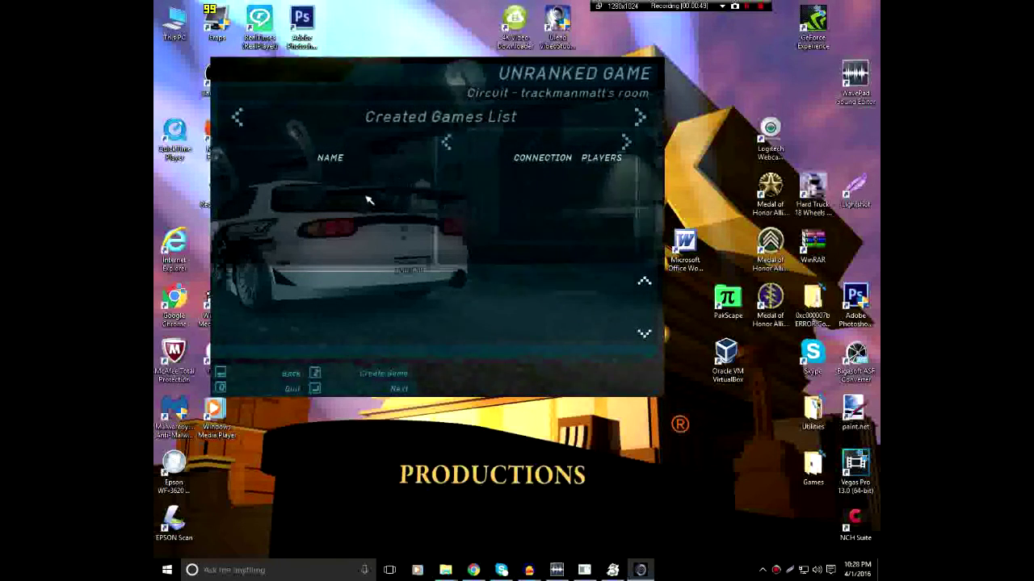
{"action": "key", "text": "Return"}
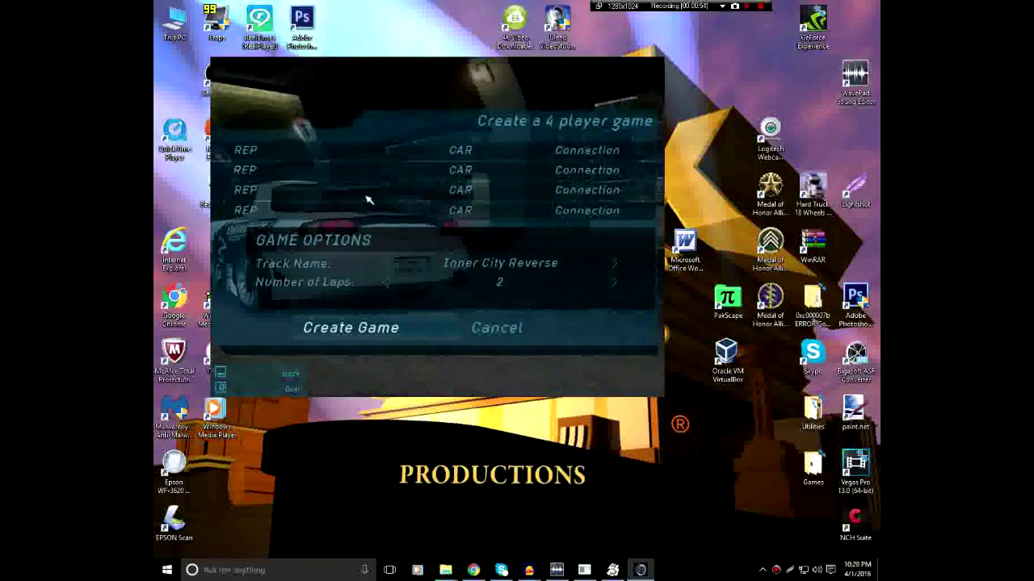
Browse the available tracks in the game options and choose Terminal as the track
{"action": "key", "text": "Right"}
{"action": "key", "text": "Left"}
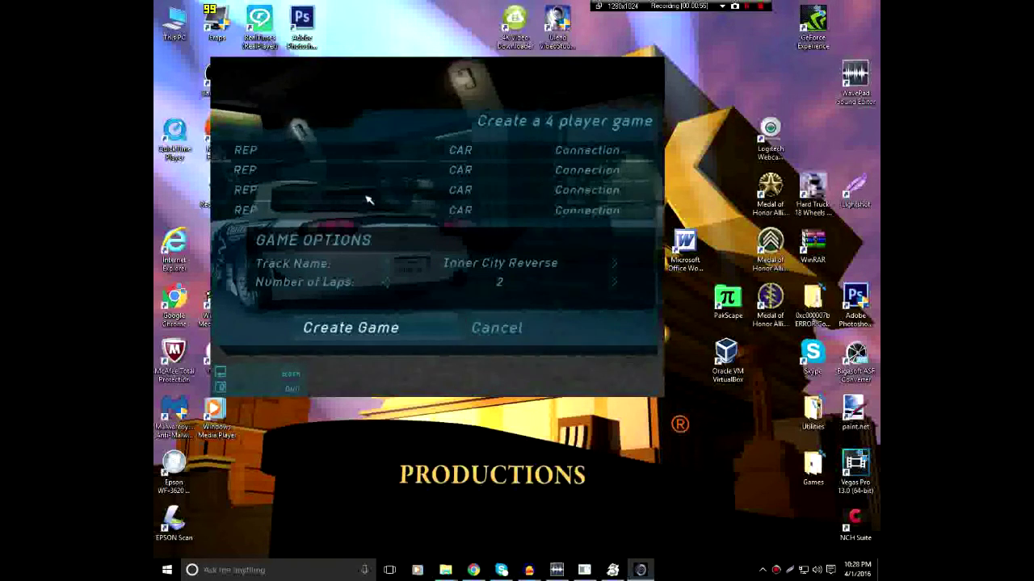
{"action": "key", "text": "Up"}
{"action": "key", "text": "Up"}
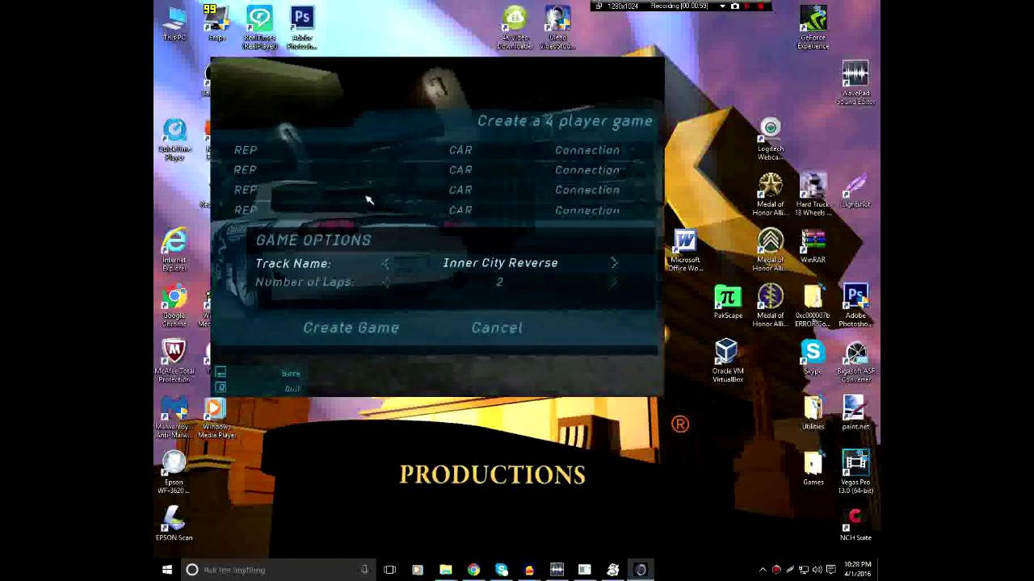
{"action": "key", "text": "Down"}
{"action": "key", "text": "Up"}
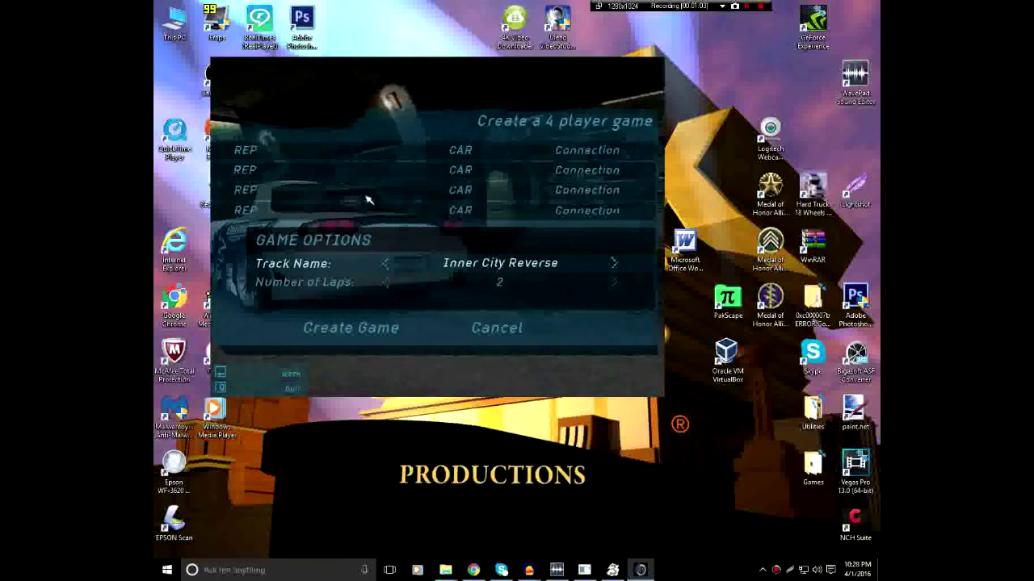
{"action": "key", "text": "Right"}
{"action": "key", "text": "Right"}
{"action": "key", "text": "Right"}
{"action": "key", "text": "Right"}
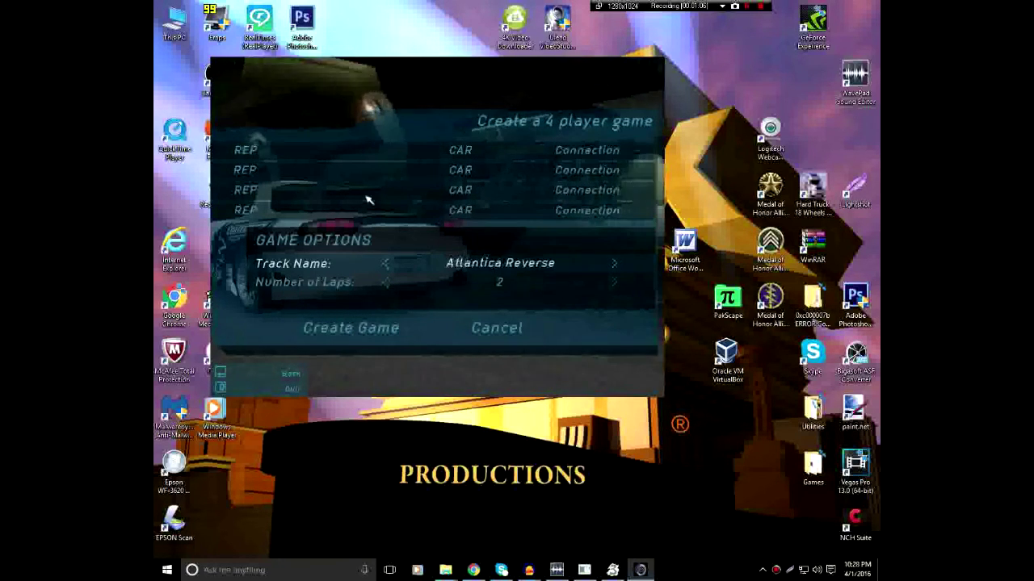
{"action": "key", "text": "Right"}
{"action": "key", "text": "Right"}
{"action": "key", "text": "Left"}
{"action": "key", "text": "Left"}
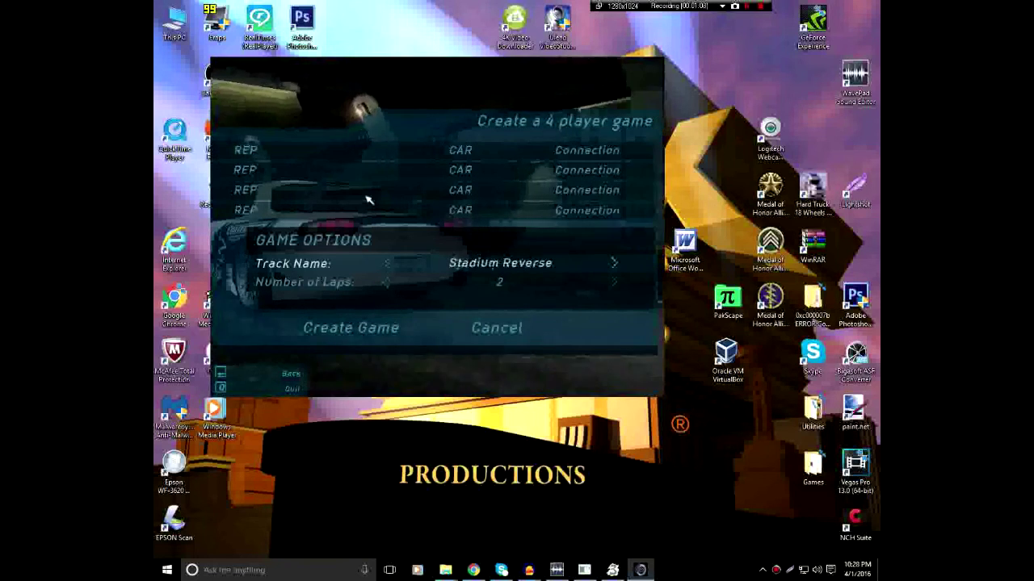
{"action": "key", "text": "Left"}
{"action": "key", "text": "Left"}
Set the number of laps to 4 and create the 4 player game
{"action": "key", "text": "Down"}
{"action": "key", "text": "Right"}
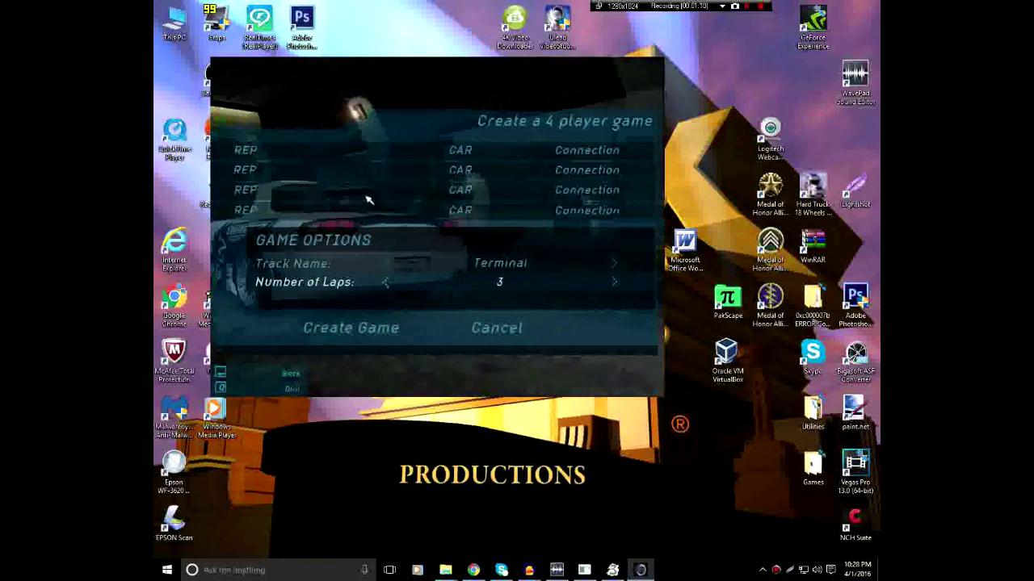
{"action": "key", "text": "Down"}
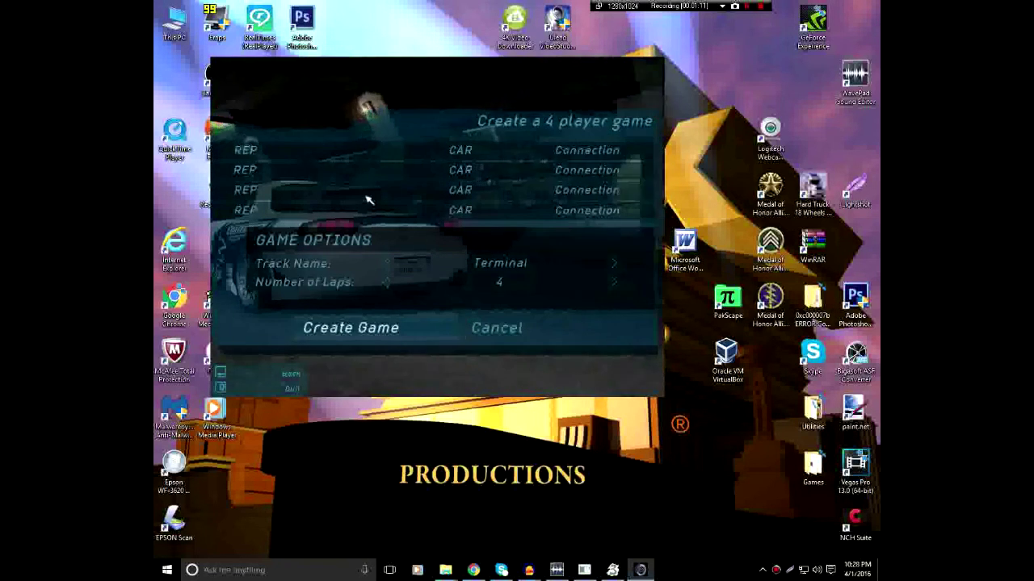
{"action": "key", "text": "Return"}
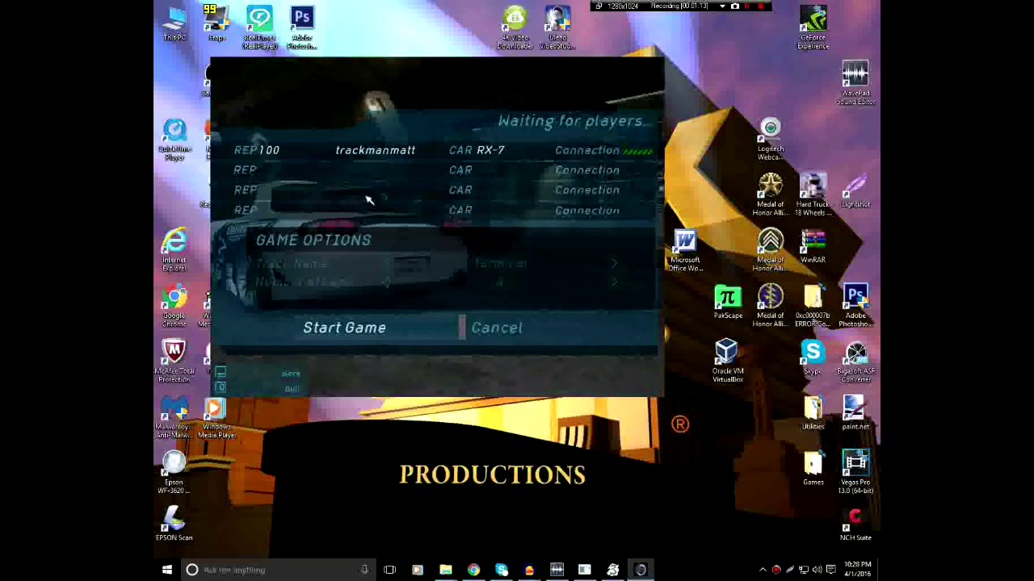